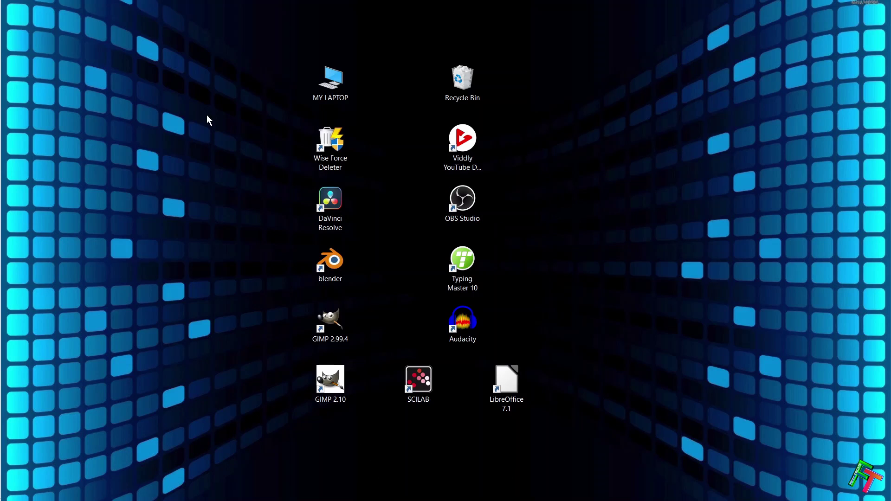
Step: Open Chrome and search Google for "obs studio download windows 10"
{"action": "mouse_move", "coordinate": [2, 56]}
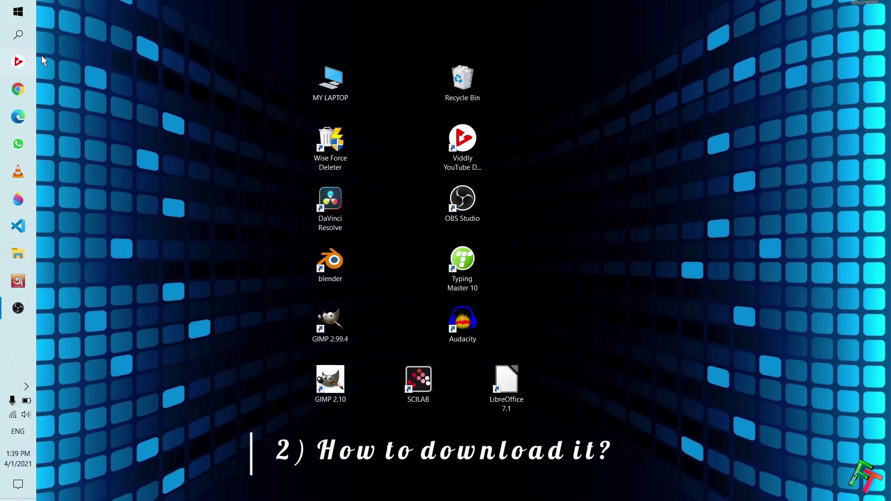
{"action": "left_click", "coordinate": [17, 89]}
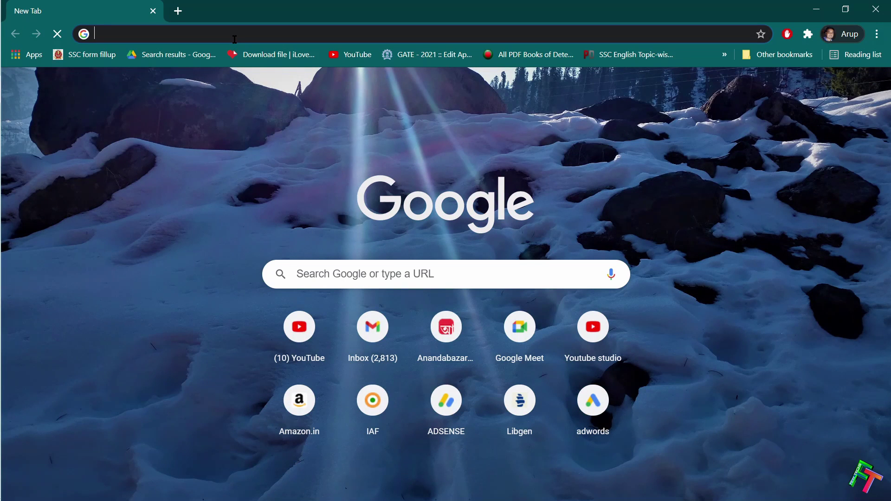
{"action": "type", "text": "obs studio download windows 10"}
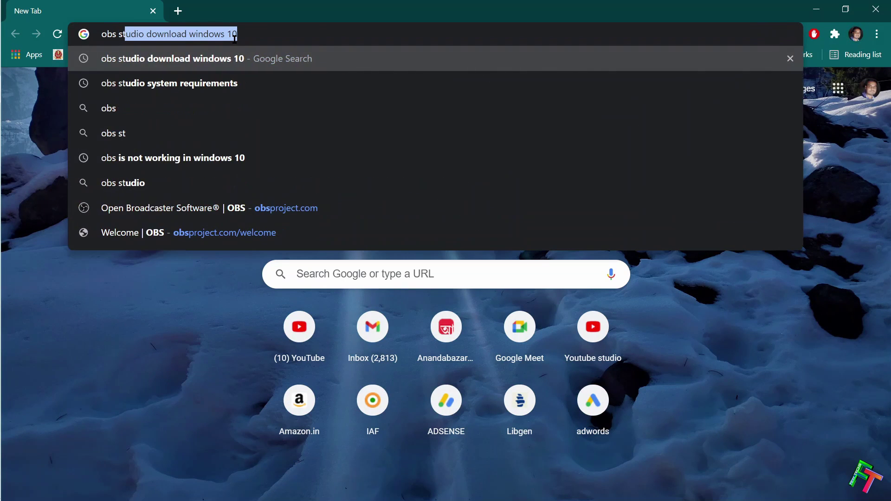
{"action": "key", "text": "Return"}
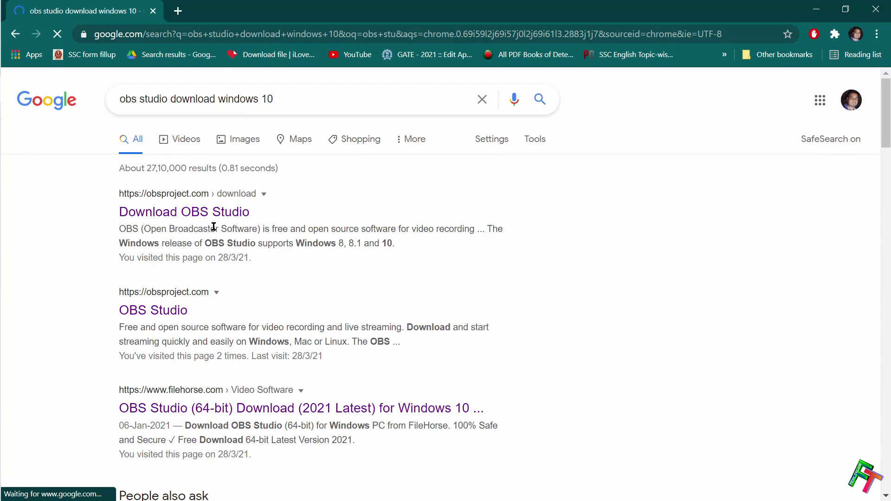
Step: Open FileHorse's OBS Studio (64-bit) download page from the search results, look it over, and minimize the browser
{"action": "scroll", "coordinate": [210, 225], "scroll_direction": "down", "scroll_amount": 3}
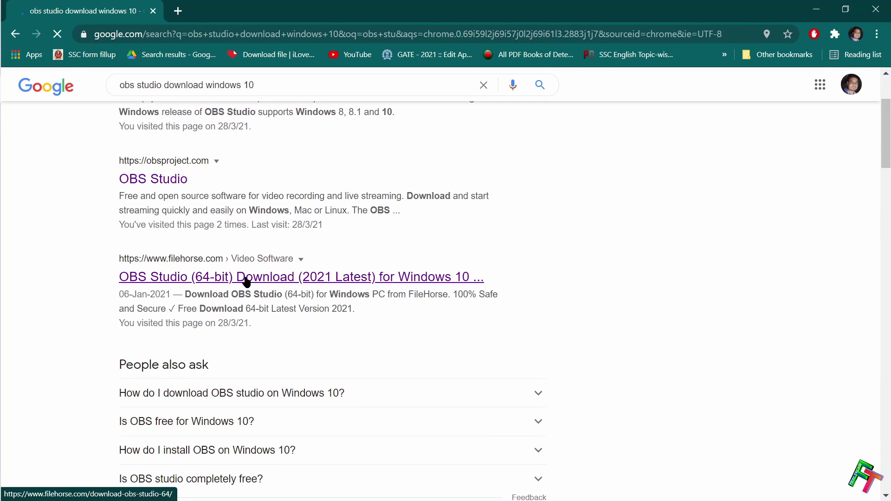
{"action": "left_click", "coordinate": [235, 281]}
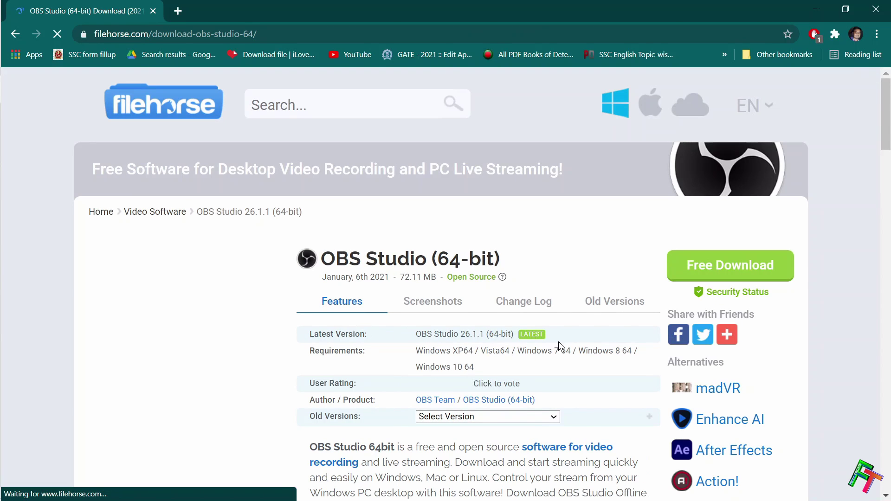
{"action": "left_click", "coordinate": [790, 270]}
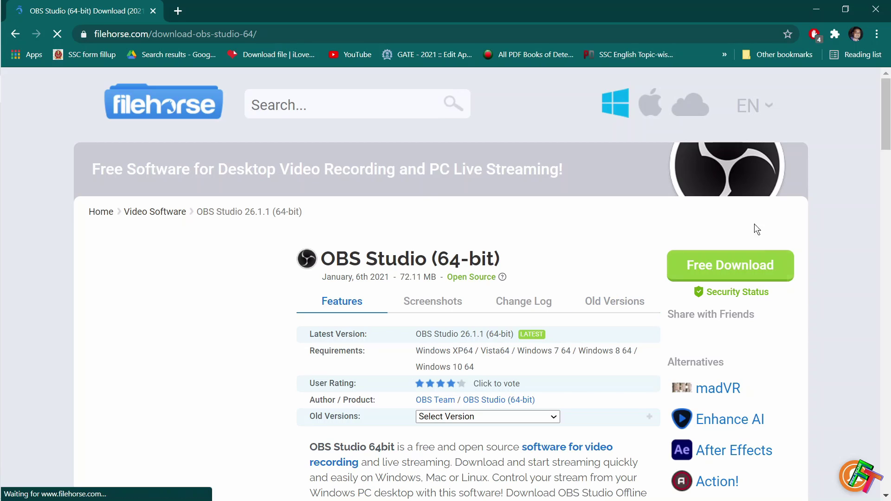
{"action": "scroll", "coordinate": [634, 242], "scroll_direction": "down", "scroll_amount": 3}
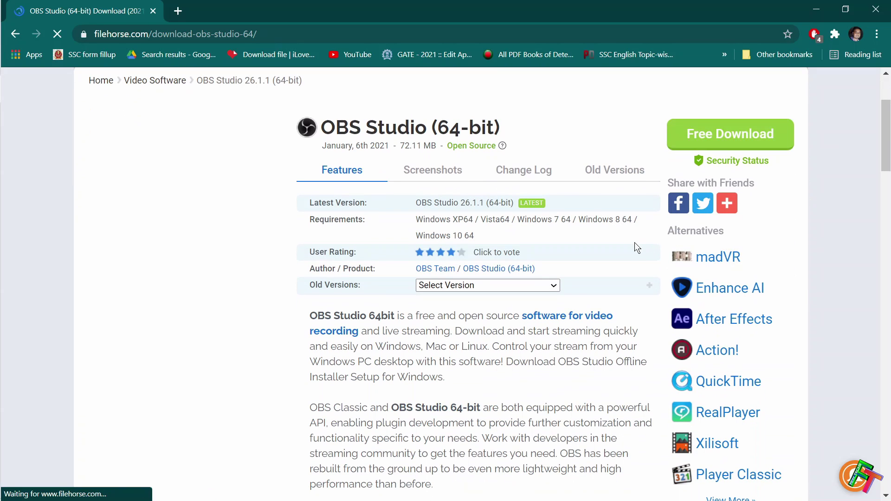
{"action": "scroll", "coordinate": [627, 240], "scroll_direction": "up", "scroll_amount": 3}
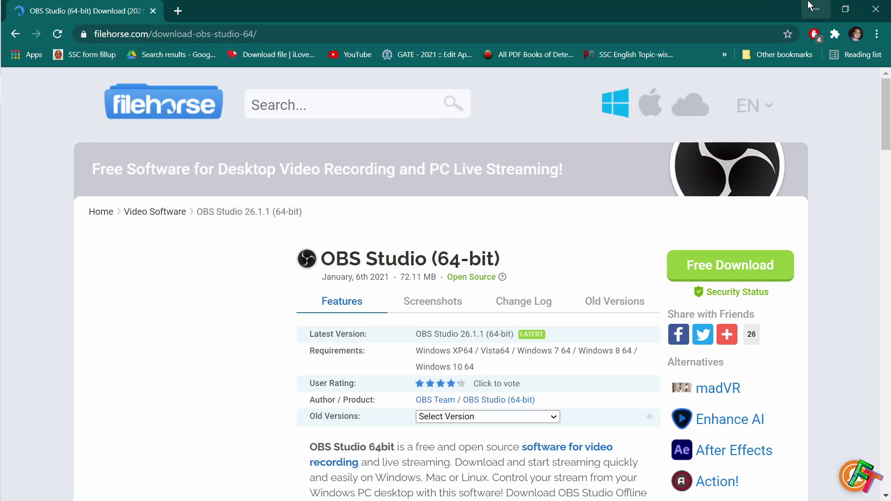
{"action": "left_click", "coordinate": [812, 7]}
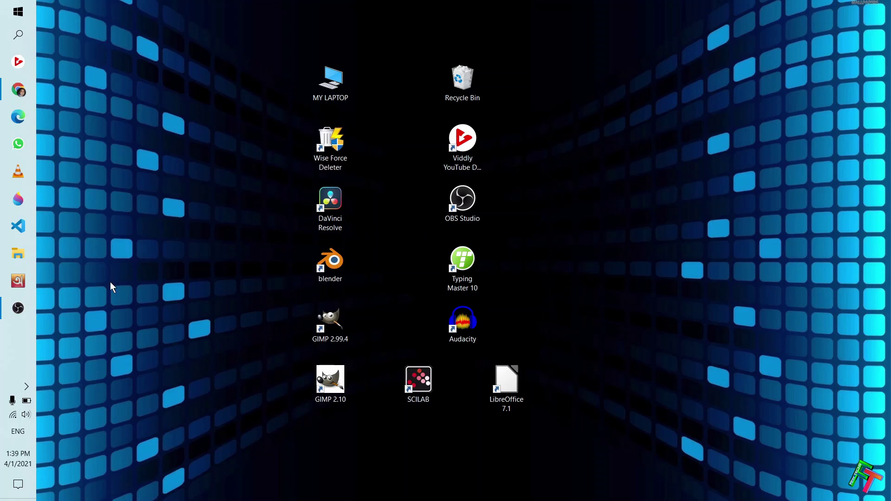
Step: Switch to OBS Studio, look through the audio mixer's channels, and minimize the window
{"action": "left_click", "coordinate": [18, 309]}
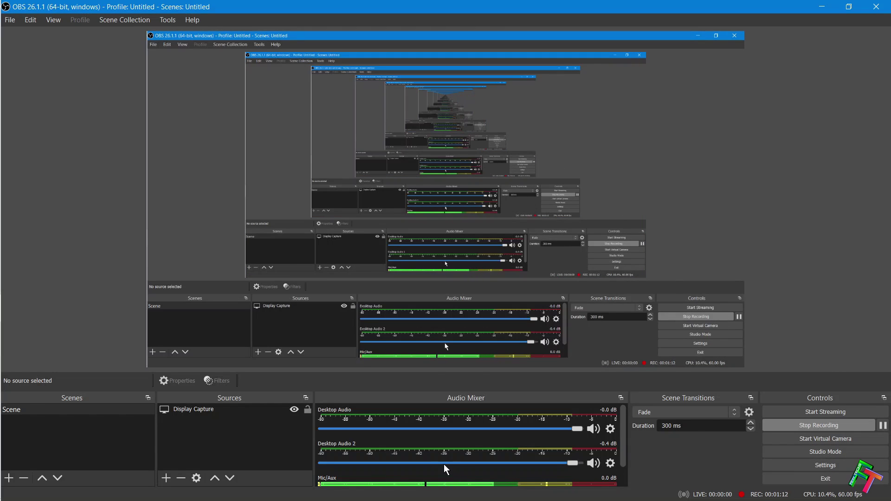
{"action": "scroll", "coordinate": [444, 468], "scroll_direction": "down", "scroll_amount": 2}
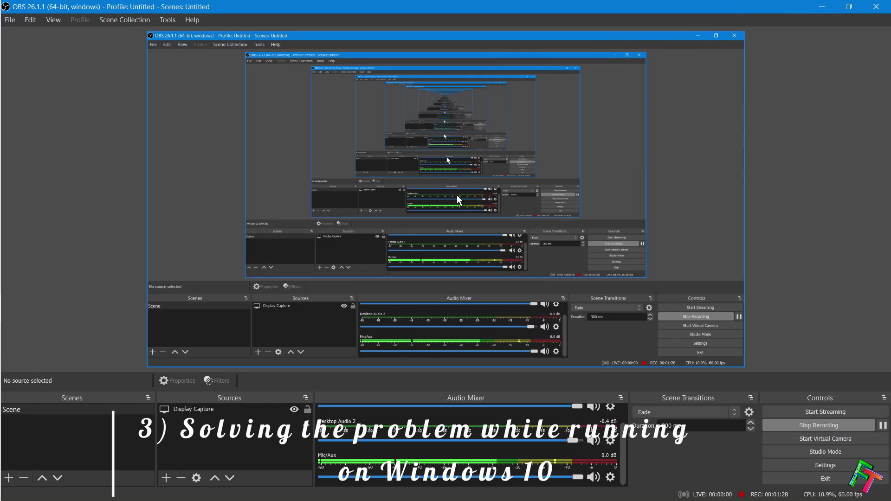
{"action": "left_click", "coordinate": [827, 6]}
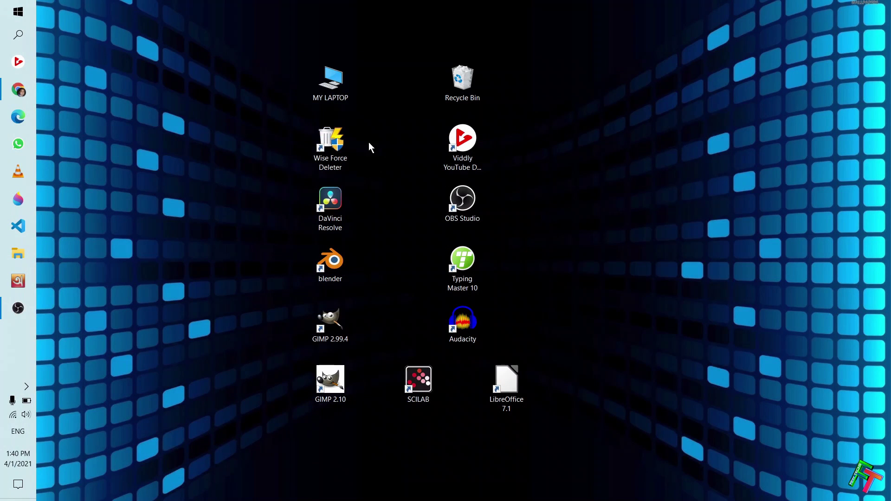
Step: Search Windows for "grap" and open Graphics settings
{"action": "left_click", "coordinate": [25, 40]}
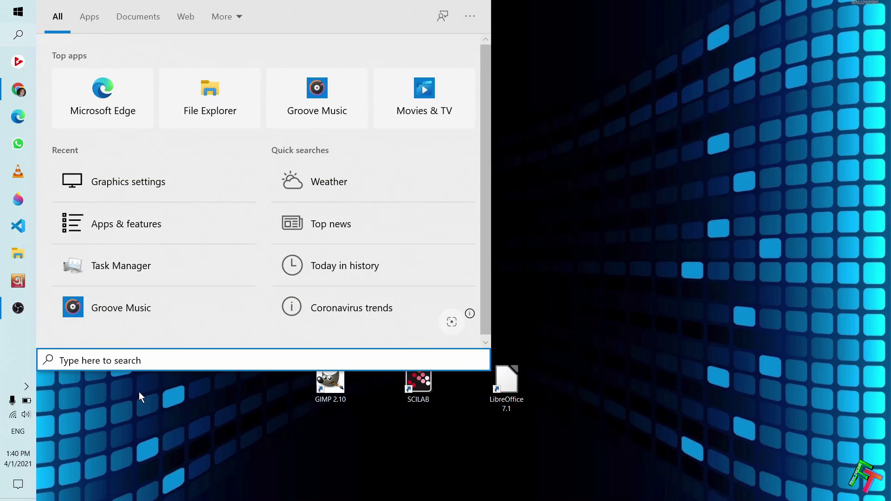
{"action": "type", "text": "grap"}
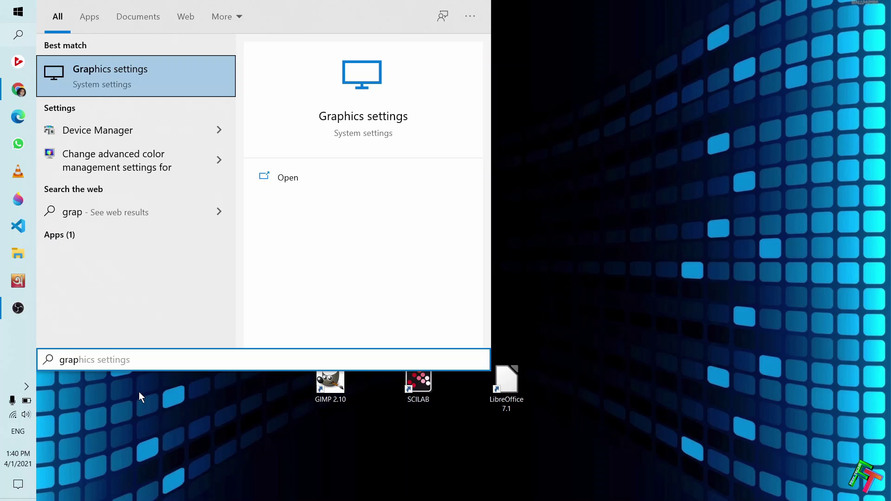
{"action": "left_click", "coordinate": [144, 66]}
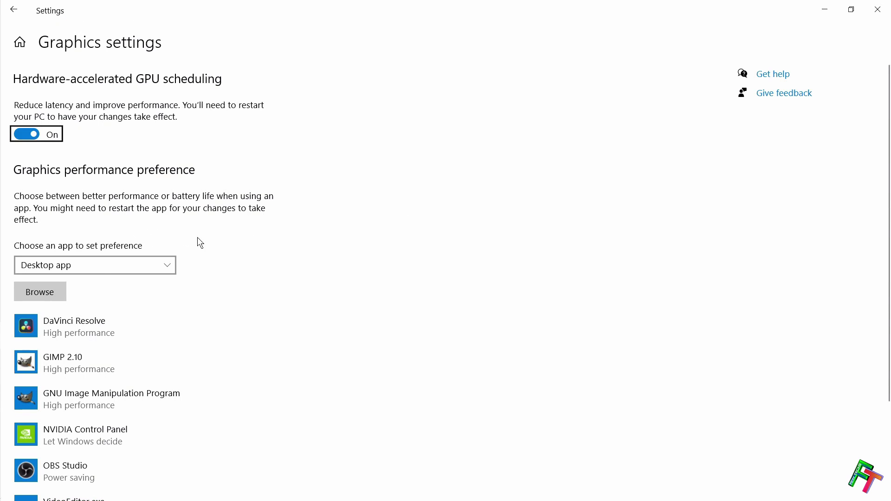
Step: Browse for a desktop app to add to the graphics preferences, going to the obs-studio folder in Program Files on the C: drive
{"action": "scroll", "coordinate": [197, 238], "scroll_direction": "down", "scroll_amount": 3}
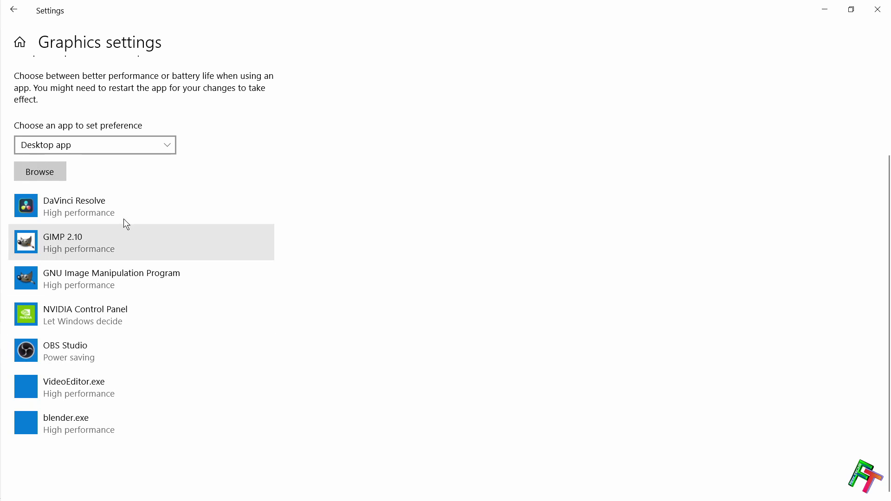
{"action": "left_click", "coordinate": [50, 175]}
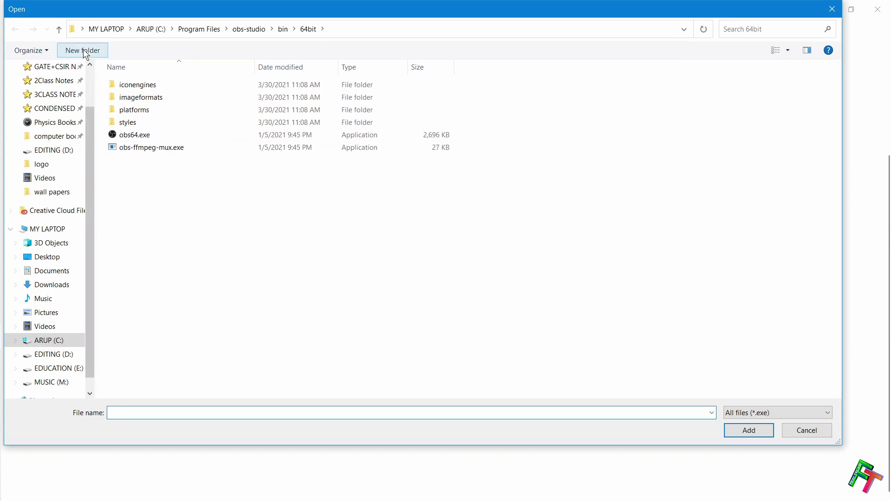
{"action": "left_click", "coordinate": [51, 339]}
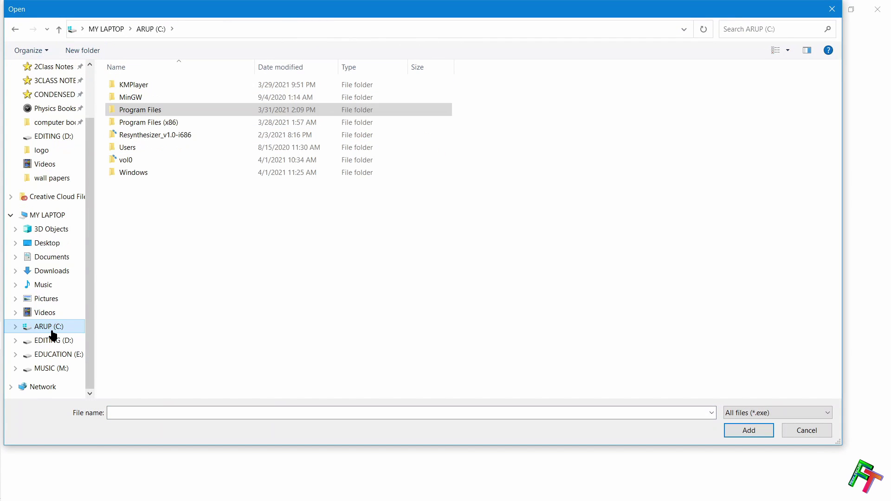
{"action": "double_click", "coordinate": [153, 112]}
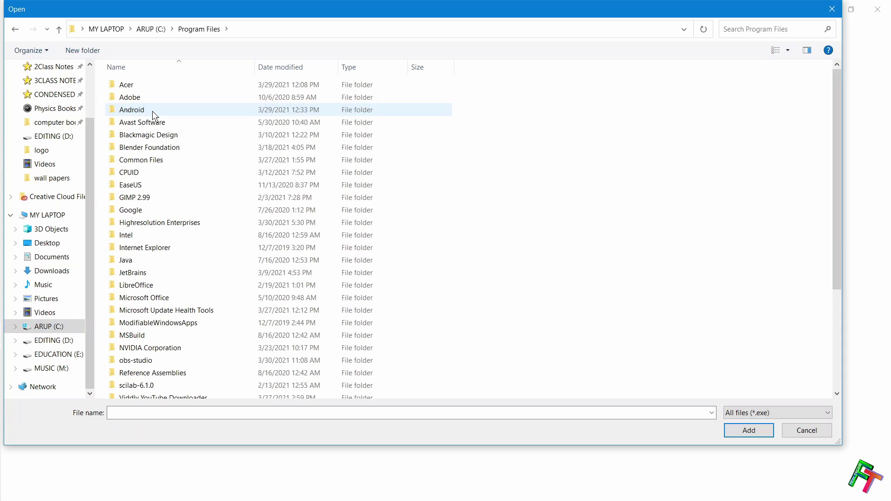
{"action": "scroll", "coordinate": [257, 244], "scroll_direction": "down", "scroll_amount": 4}
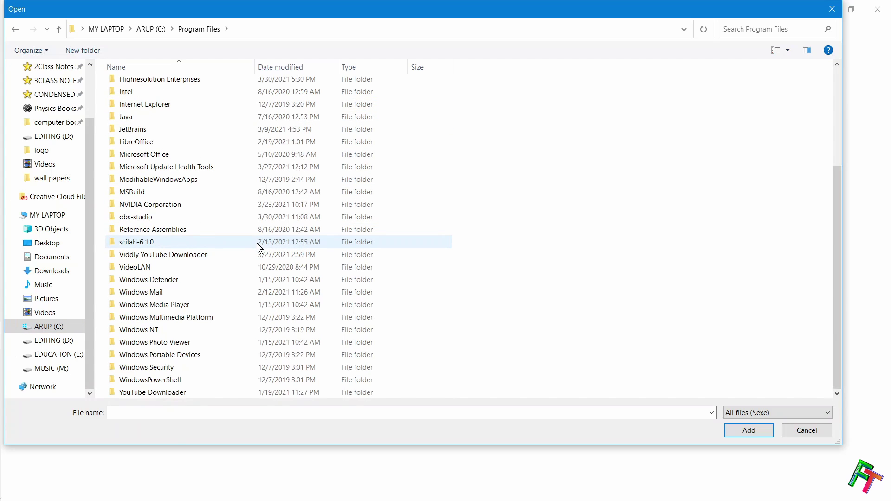
{"action": "scroll", "coordinate": [257, 243], "scroll_direction": "up", "scroll_amount": 4}
{"action": "scroll", "coordinate": [256, 241], "scroll_direction": "down", "scroll_amount": 2}
{"action": "scroll", "coordinate": [256, 242], "scroll_direction": "down", "scroll_amount": 2}
{"action": "double_click", "coordinate": [144, 216]}
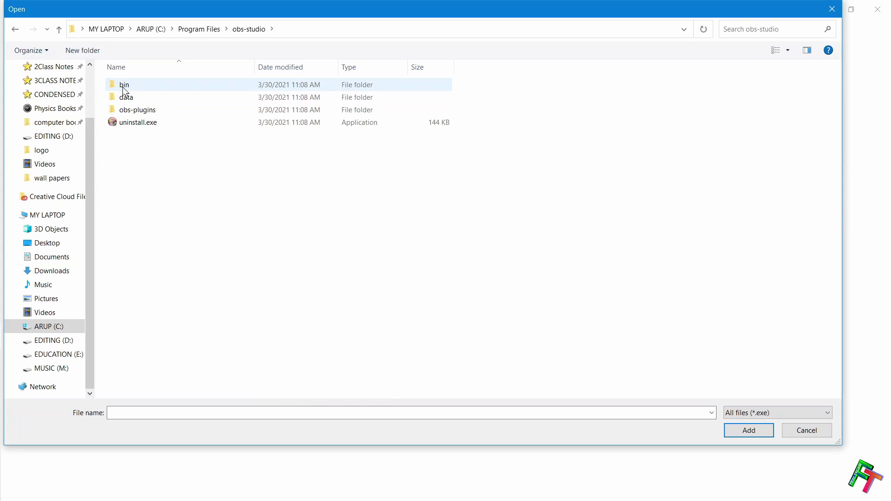
Step: Select obs64.exe in the bin\64bit subfolder and dismiss the file chooser without adding it
{"action": "double_click", "coordinate": [143, 84]}
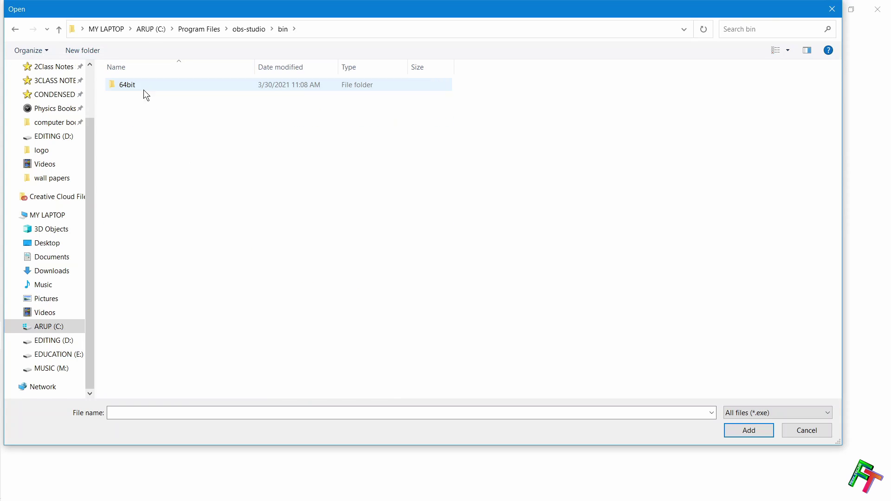
{"action": "double_click", "coordinate": [172, 85]}
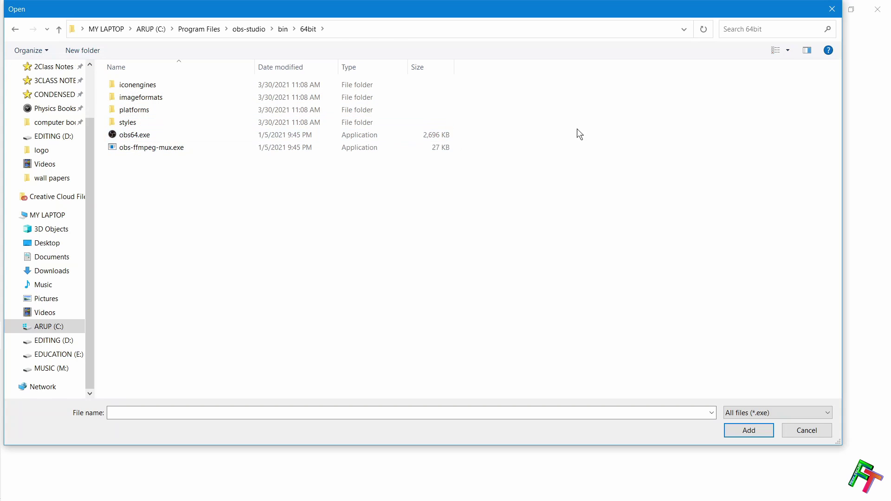
{"action": "left_click", "coordinate": [156, 138]}
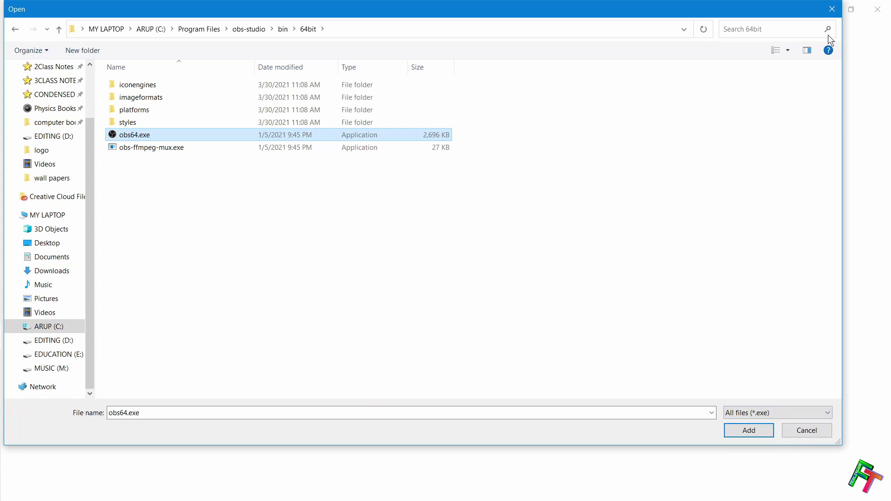
{"action": "left_click", "coordinate": [832, 9]}
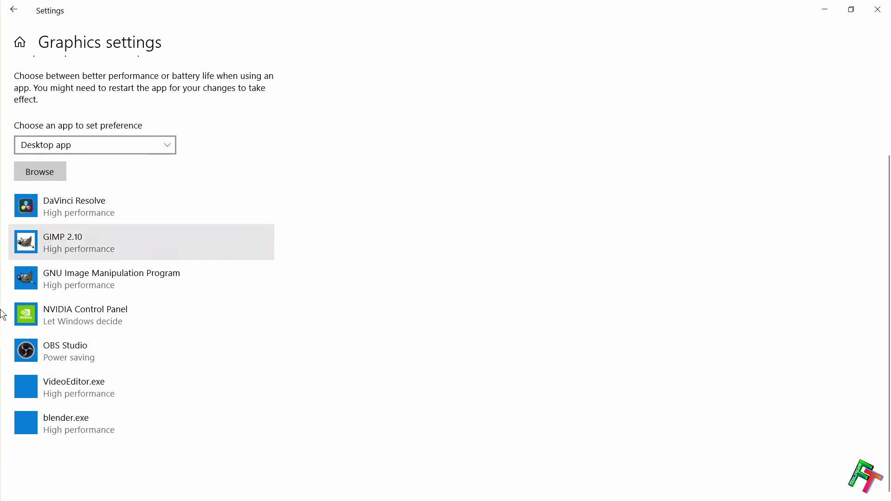
Step: Save OBS Studio's graphics preference as Power saving and minimize Settings
{"action": "left_click", "coordinate": [86, 355]}
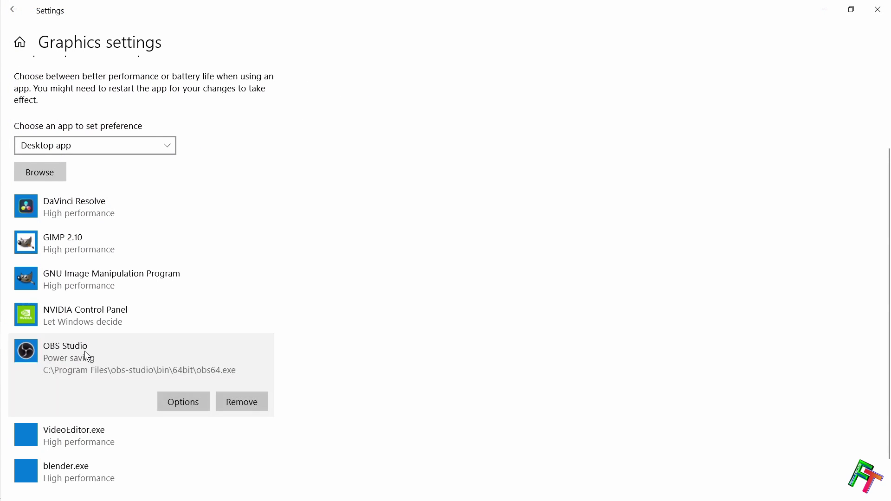
{"action": "scroll", "coordinate": [331, 307], "scroll_direction": "down", "scroll_amount": 1}
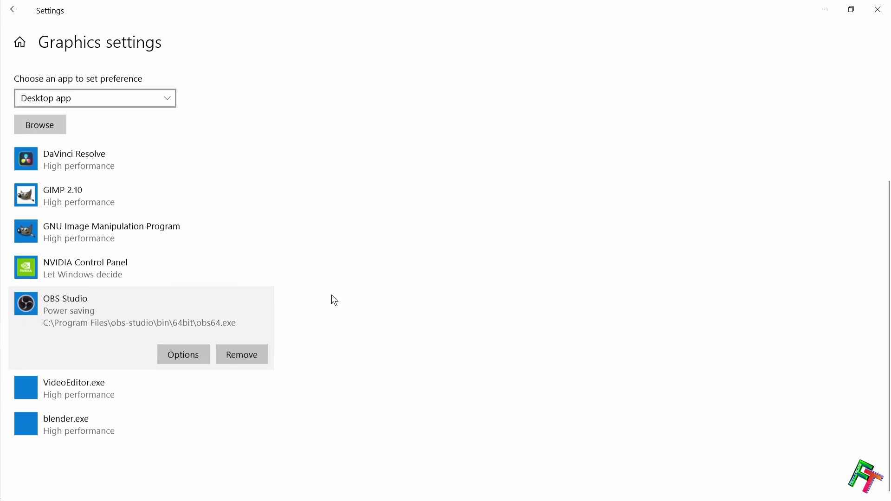
{"action": "left_click", "coordinate": [182, 358]}
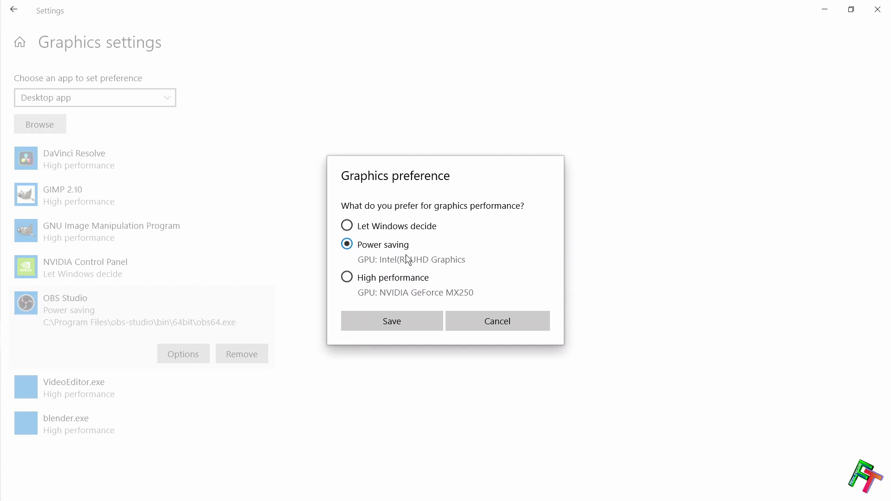
{"action": "left_click", "coordinate": [385, 320]}
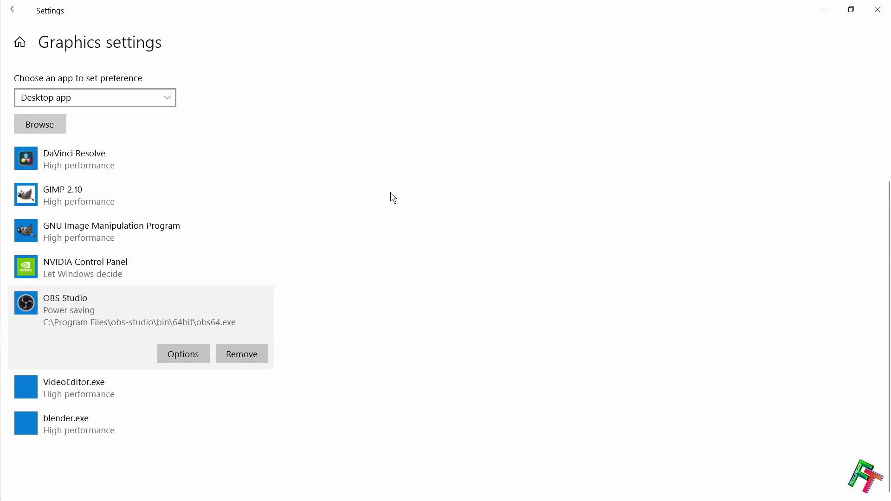
{"action": "left_click", "coordinate": [825, 10]}
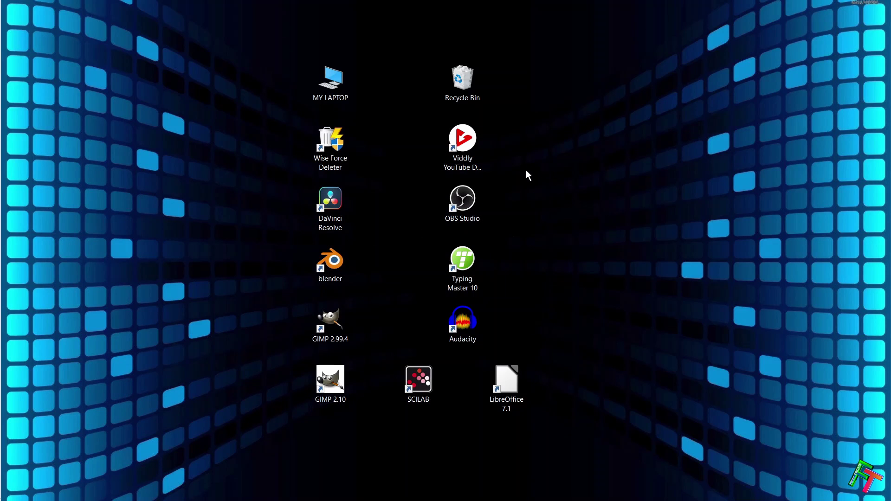
Step: Switch to the OBS Studio window
{"action": "left_click", "coordinate": [20, 317]}
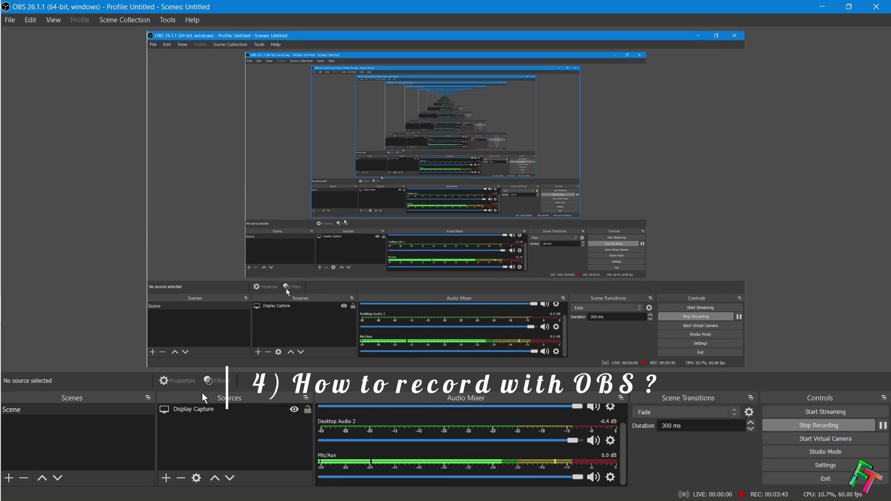
{"action": "right_click", "coordinate": [246, 437]}
{"action": "left_click", "coordinate": [244, 439]}
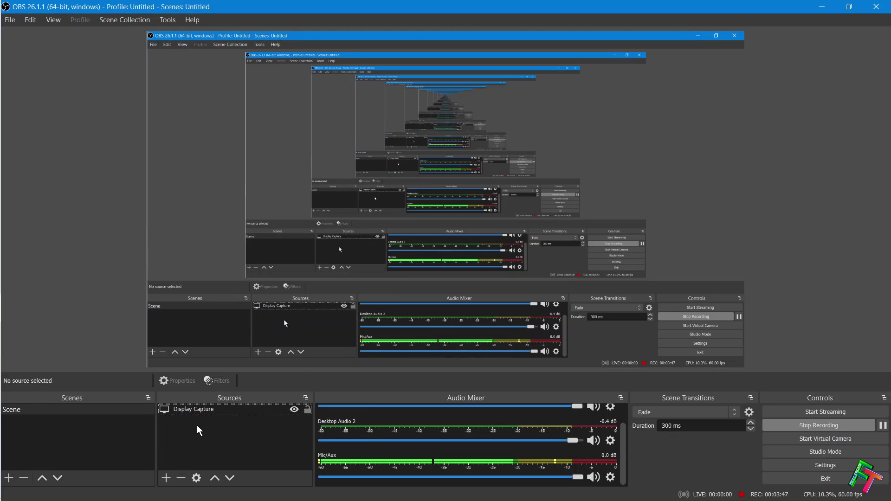
{"action": "right_click", "coordinate": [224, 443]}
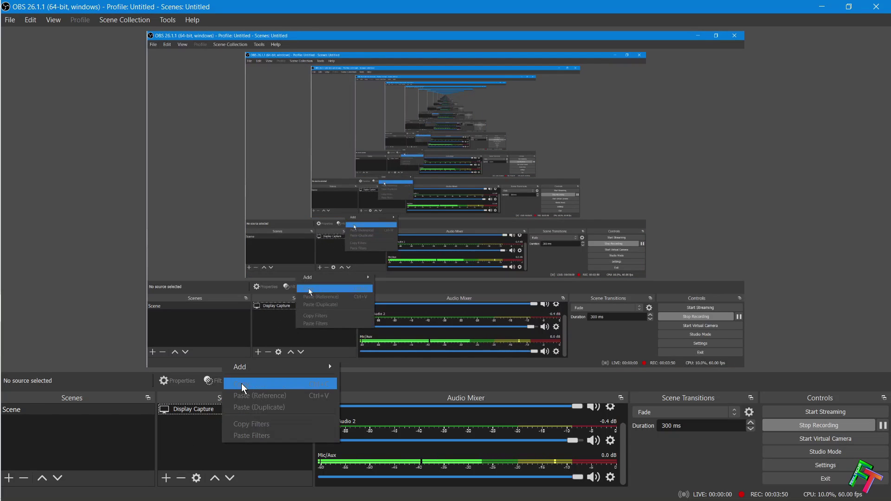
{"action": "mouse_move", "coordinate": [241, 371]}
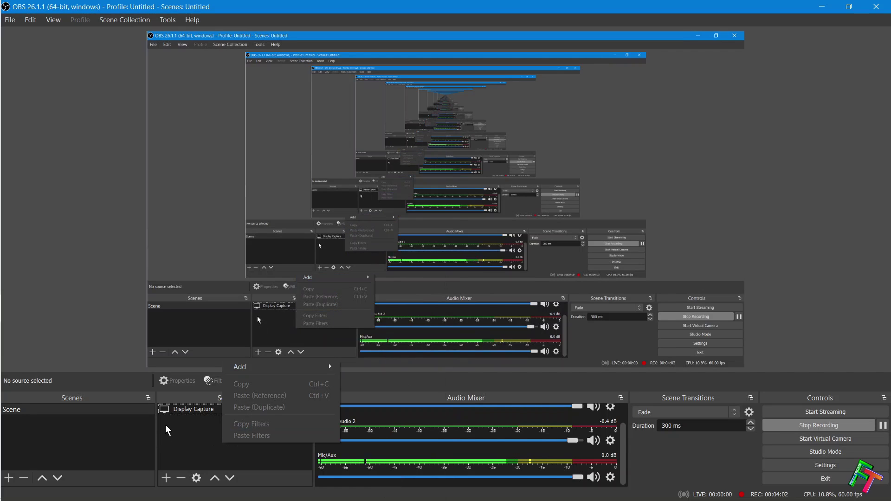
{"action": "left_click", "coordinate": [197, 444]}
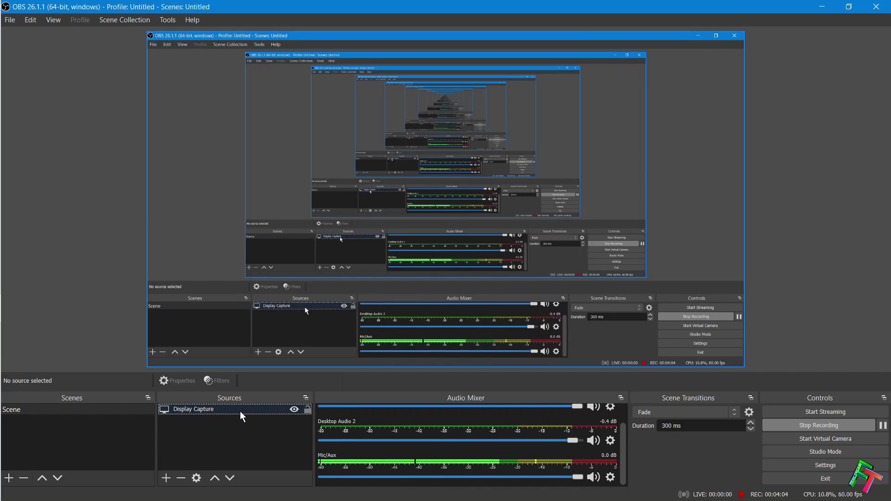
{"action": "scroll", "coordinate": [409, 418], "scroll_direction": "up", "scroll_amount": 2}
{"action": "scroll", "coordinate": [409, 418], "scroll_direction": "down", "scroll_amount": 2}
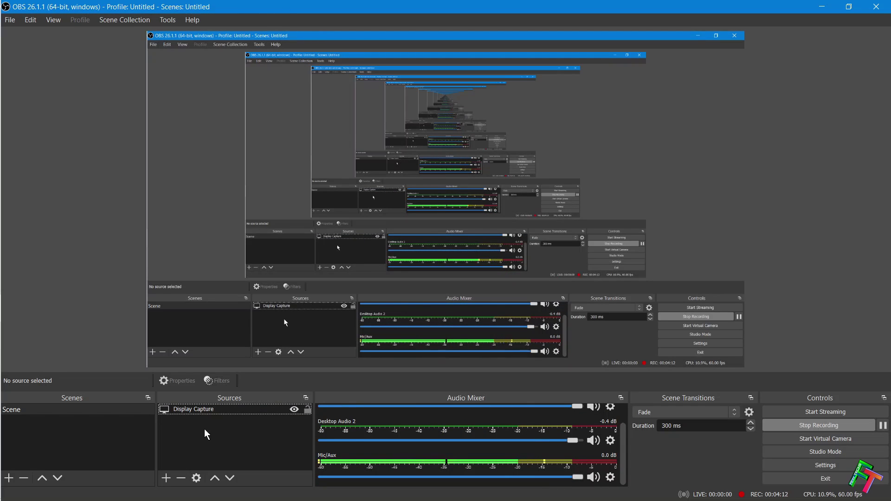
Step: Add a new visible Image source named Image to the scene
{"action": "right_click", "coordinate": [251, 426]}
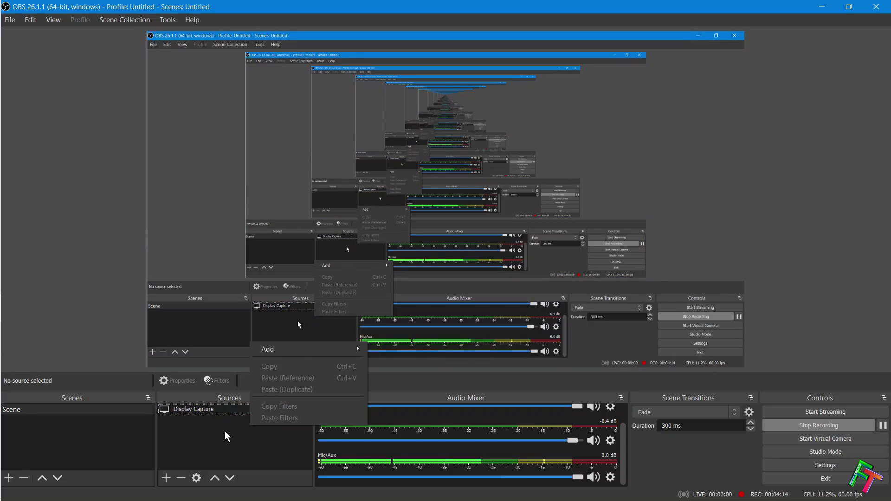
{"action": "mouse_move", "coordinate": [300, 349]}
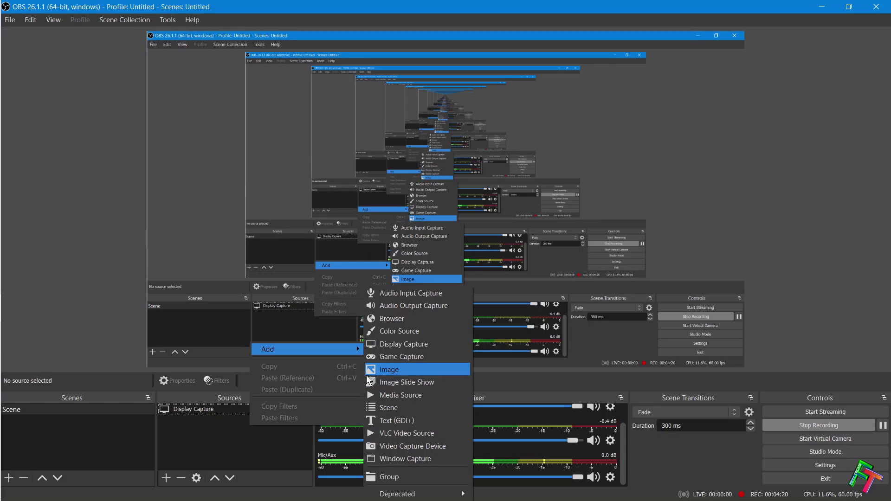
{"action": "left_click", "coordinate": [397, 369]}
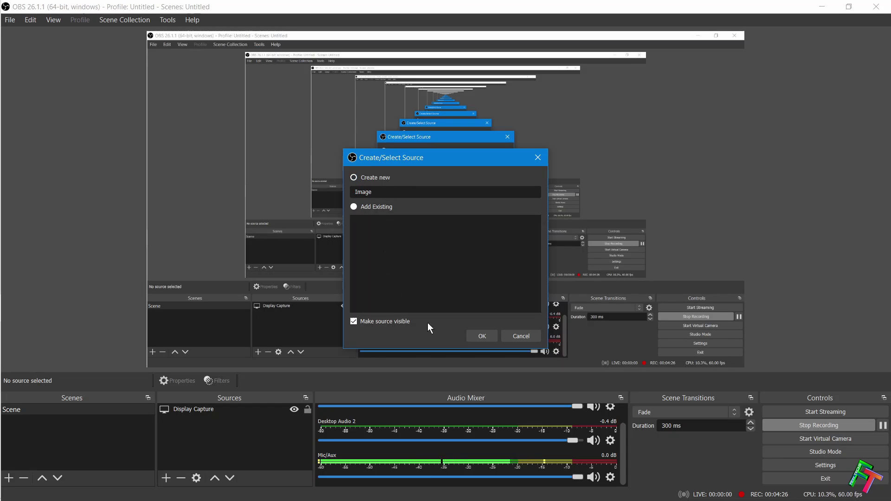
{"action": "left_click", "coordinate": [484, 335]}
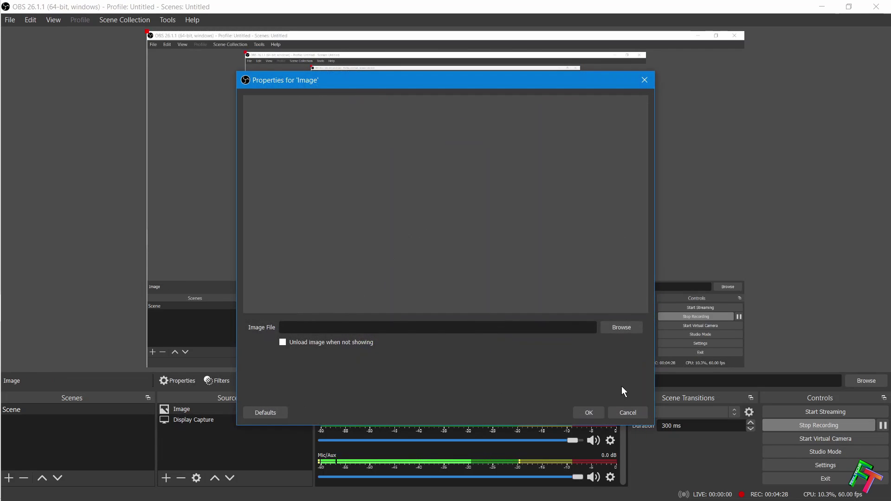
Step: Set the source's image file to "few tech logo png file.png" from the logo folder on the D: drive and accept the properties
{"action": "left_click", "coordinate": [623, 329]}
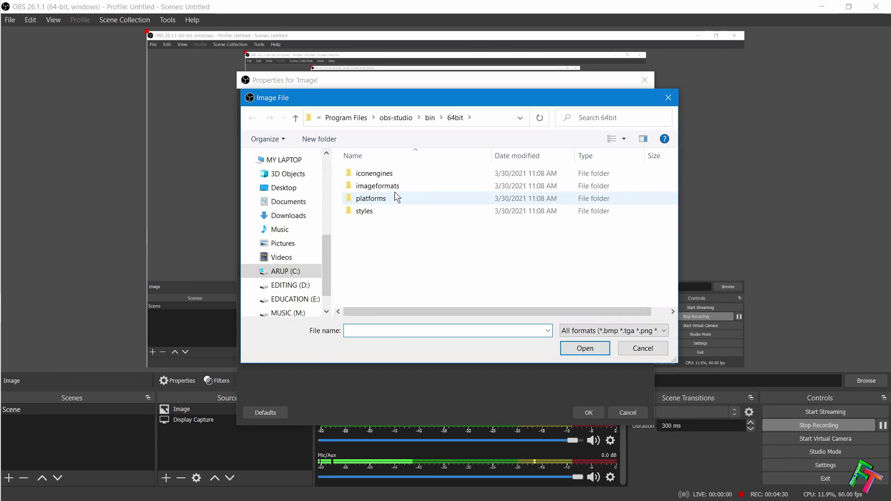
{"action": "left_click", "coordinate": [285, 272]}
{"action": "left_click", "coordinate": [286, 285]}
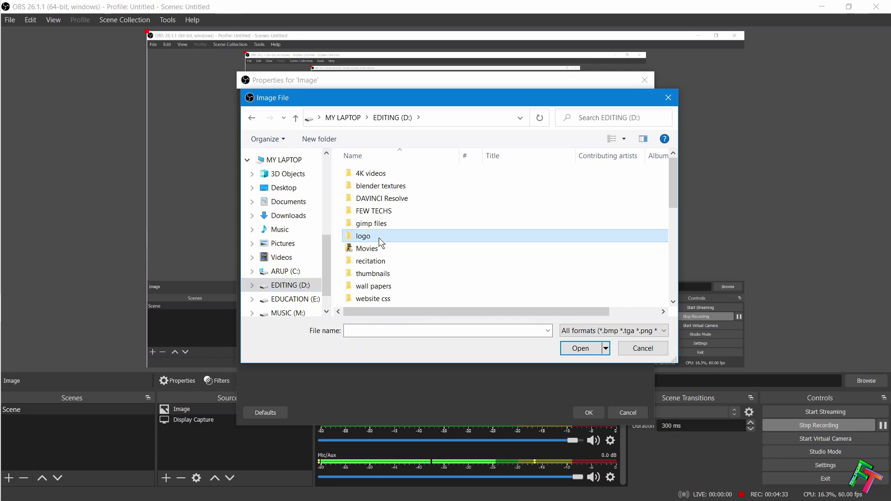
{"action": "double_click", "coordinate": [379, 237]}
{"action": "left_click", "coordinate": [639, 185]}
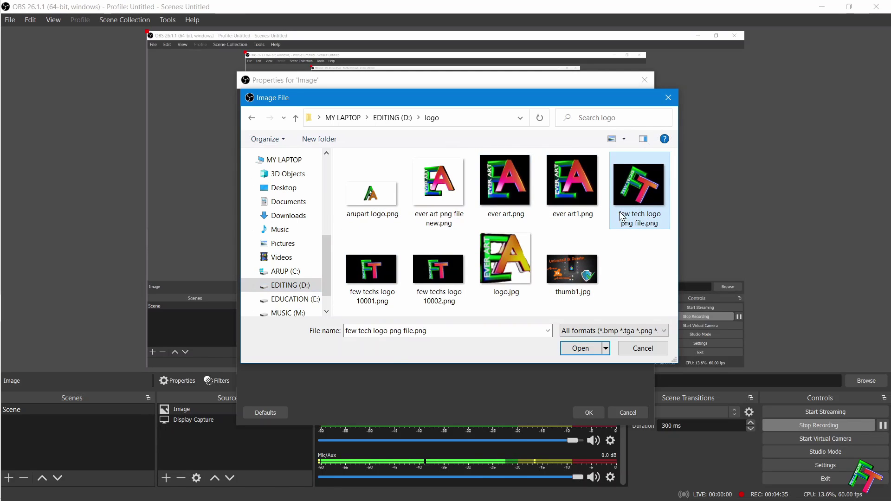
{"action": "left_click", "coordinate": [580, 348]}
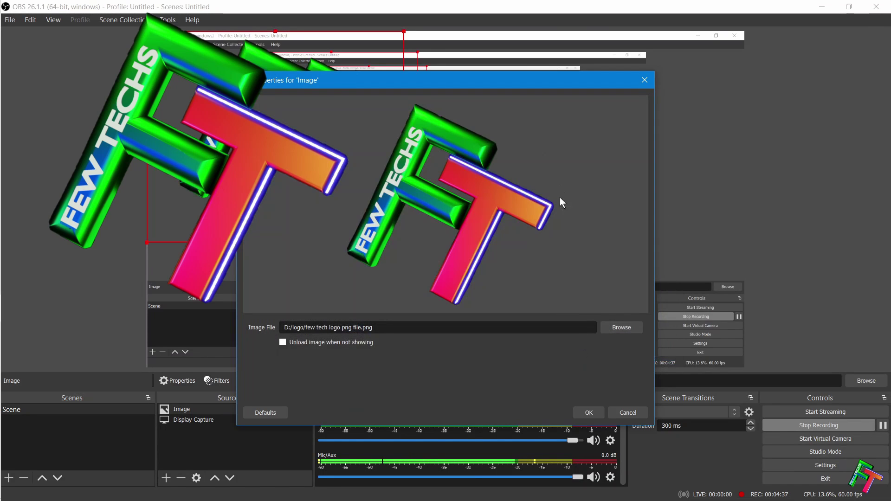
{"action": "left_click", "coordinate": [588, 412]}
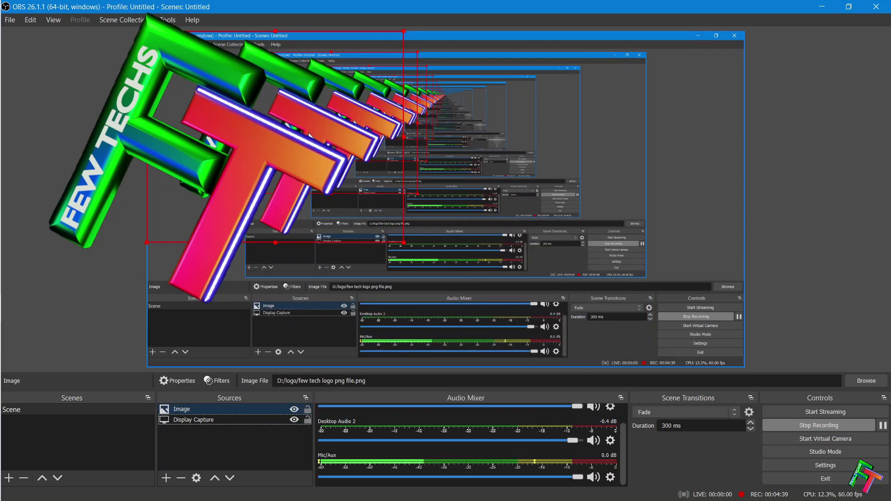
Step: Scale the logo down in several passes and position it in the upper-left corner of the preview canvas
{"action": "left_click_drag", "start_coordinate": [299, 156], "coordinate": [300, 129]}
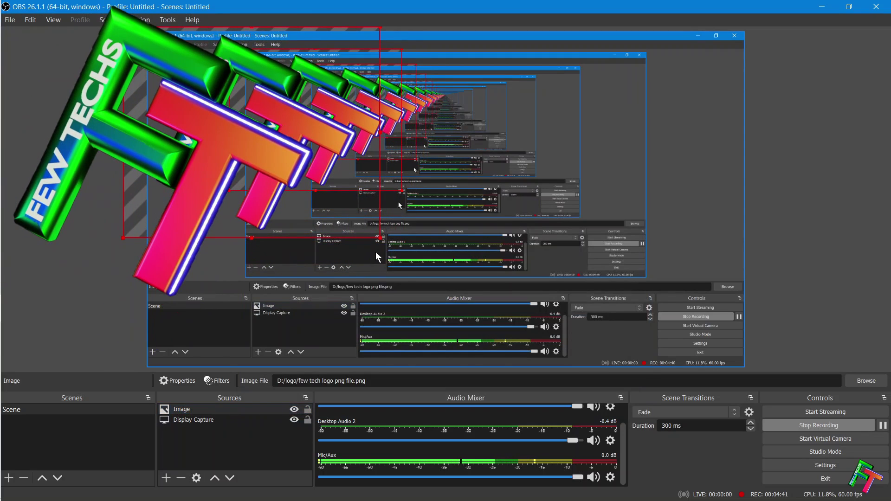
{"action": "left_click_drag", "start_coordinate": [380, 238], "coordinate": [265, 145]}
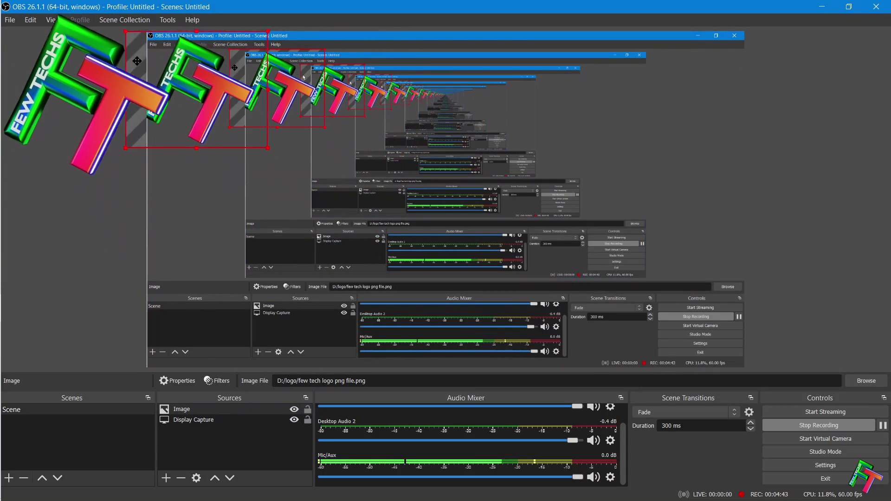
{"action": "left_click_drag", "start_coordinate": [126, 53], "coordinate": [144, 71]}
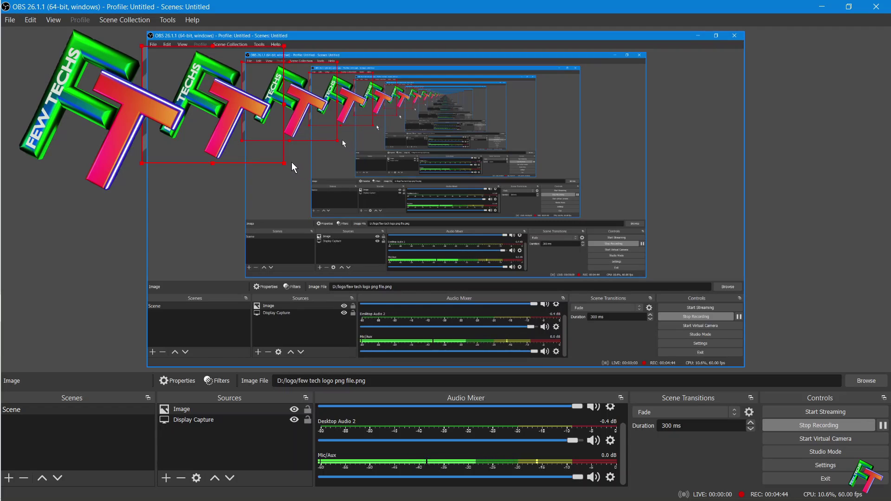
{"action": "left_click_drag", "start_coordinate": [284, 163], "coordinate": [259, 149]}
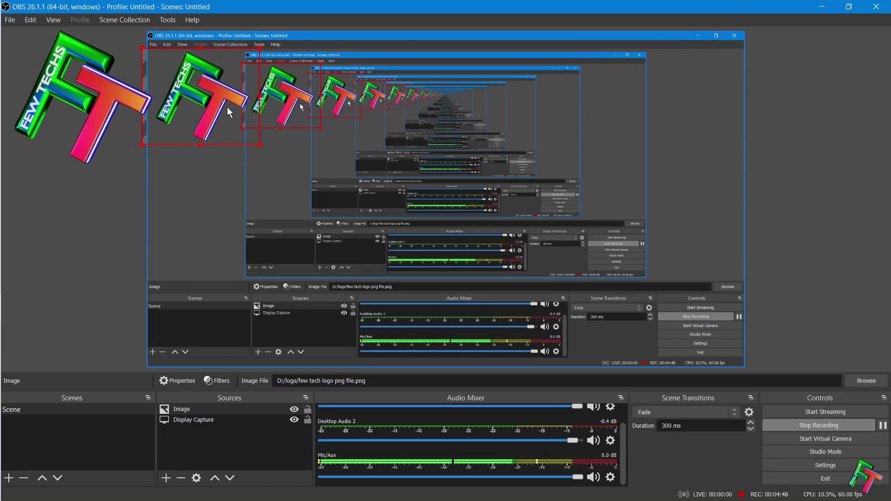
{"action": "left_click_drag", "start_coordinate": [227, 107], "coordinate": [224, 107]}
{"action": "left_click_drag", "start_coordinate": [265, 148], "coordinate": [233, 120]}
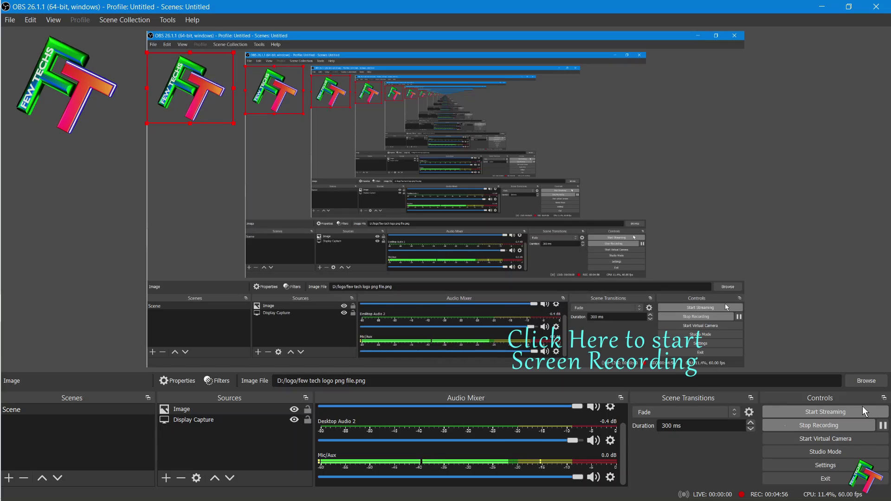
Step: Reselect the logo on the canvas, nudge it slightly downward and shrink it a little more
{"action": "left_click", "coordinate": [600, 125]}
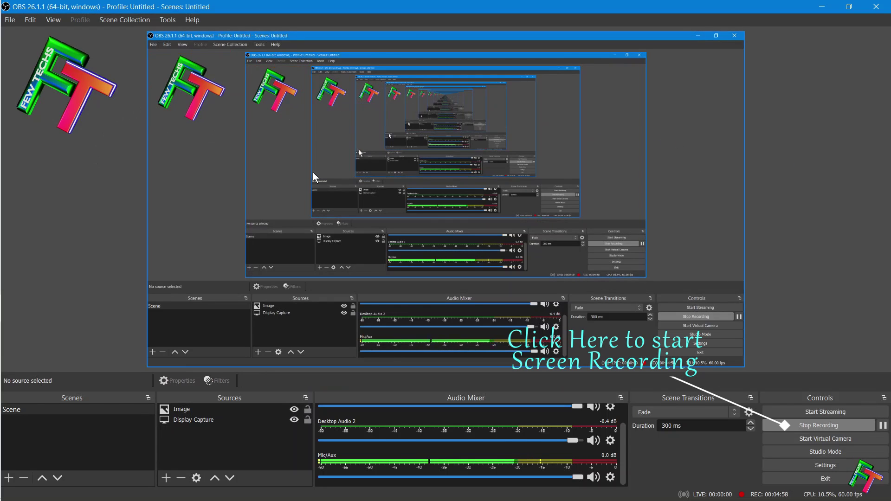
{"action": "left_click", "coordinate": [204, 93]}
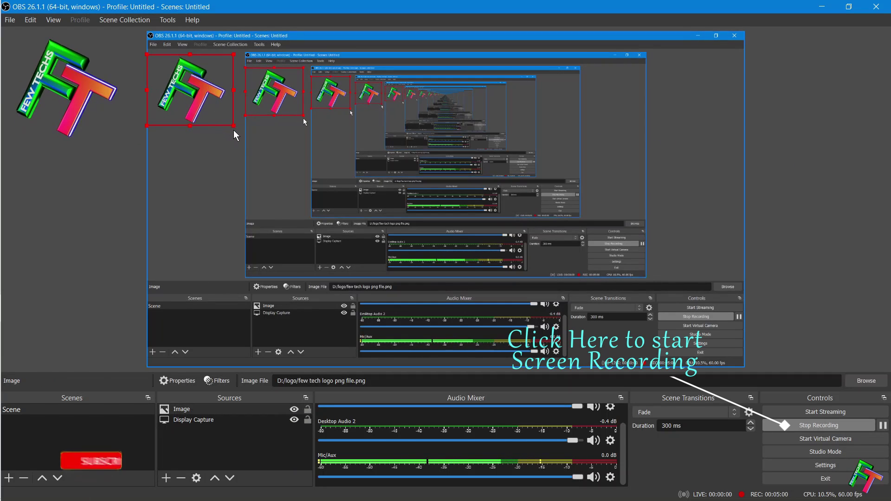
{"action": "left_click_drag", "start_coordinate": [233, 125], "coordinate": [225, 119]}
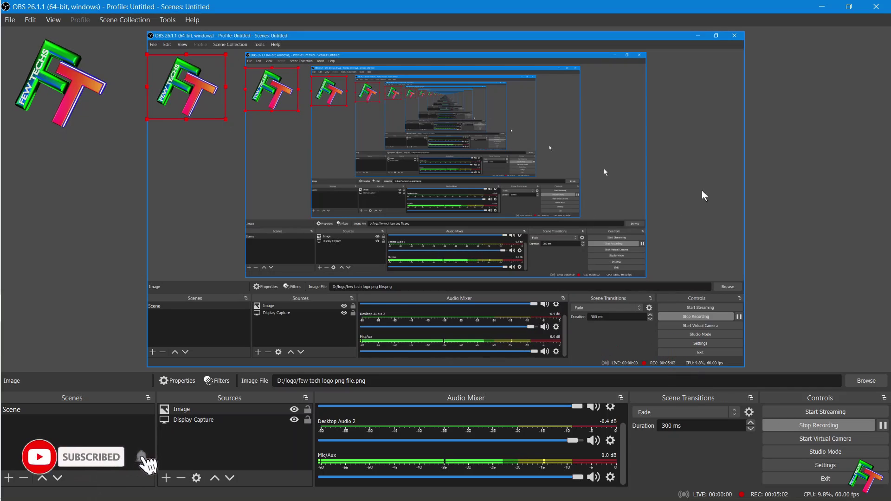
Step: Deselect the logo and minimize OBS Studio to show the desktop
{"action": "left_click", "coordinate": [125, 183]}
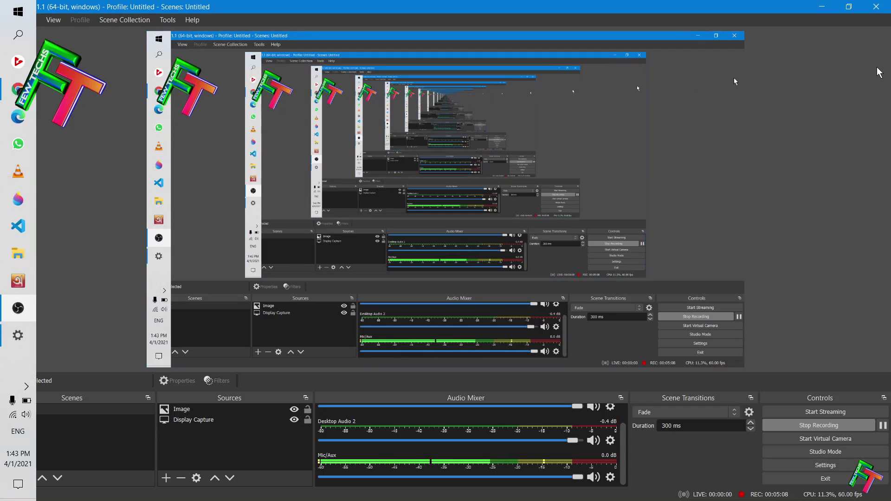
{"action": "left_click", "coordinate": [824, 6]}
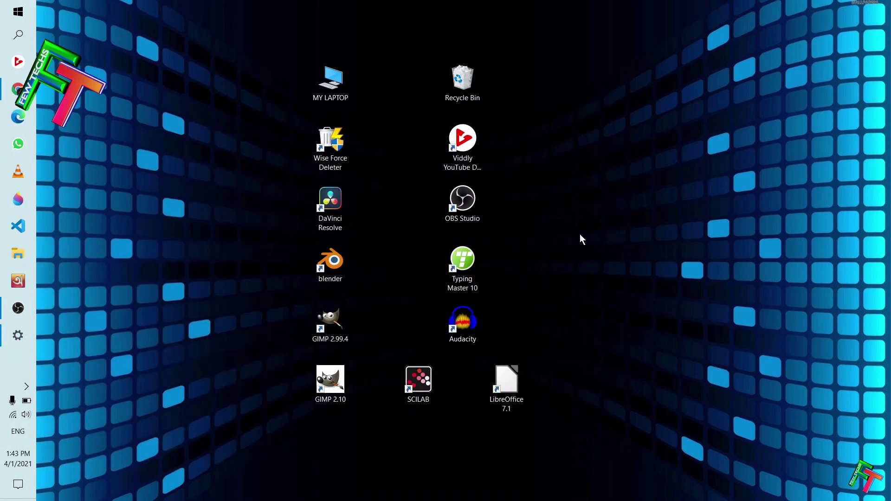